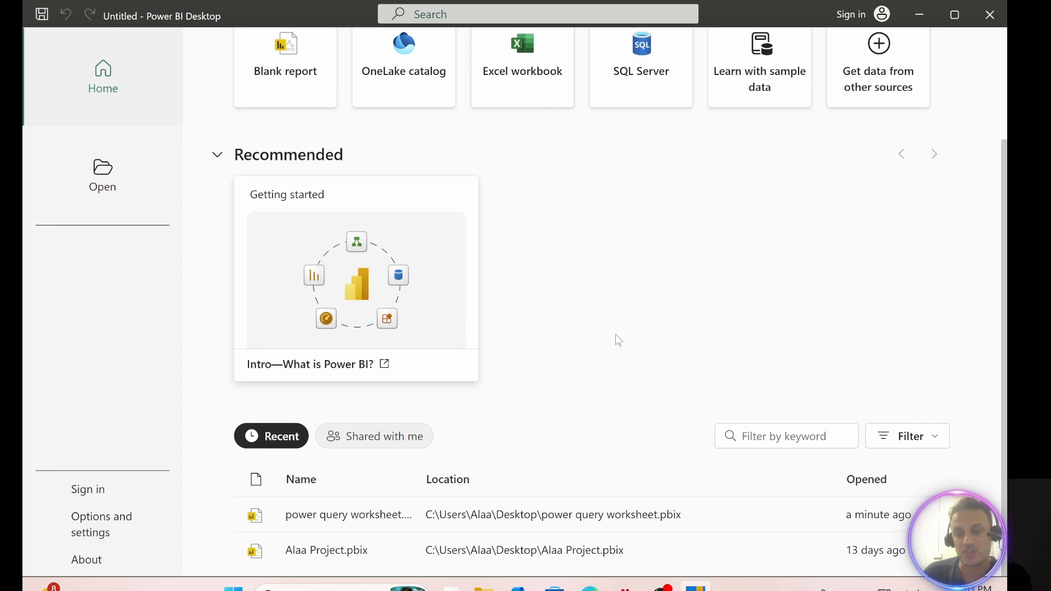
Step: Open the recent power query worksheet file and import AdventureWorks Sales Data 2022.csv as a new query
click(382, 517)
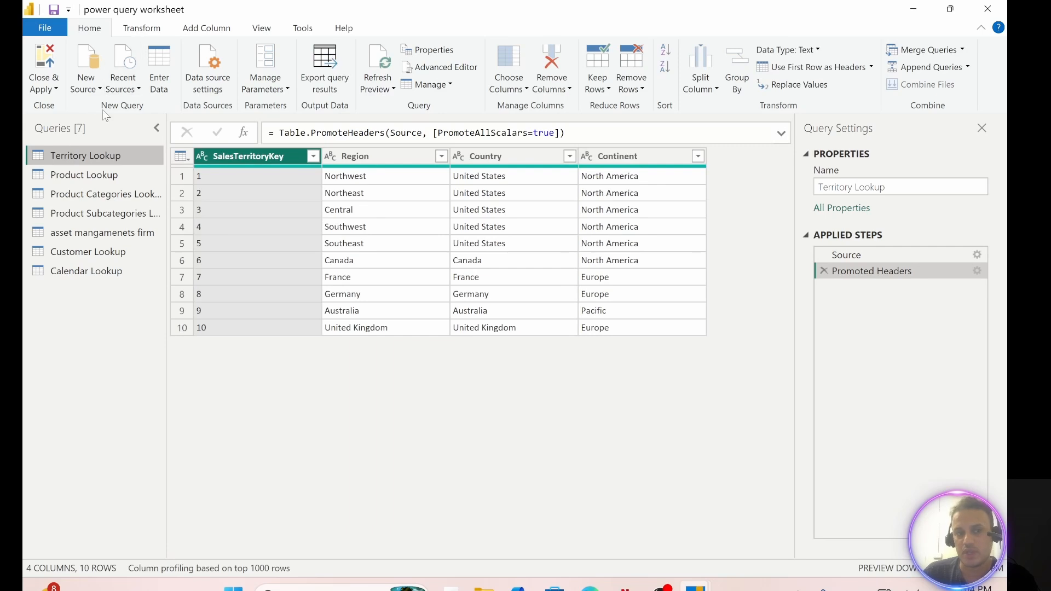
click(86, 88)
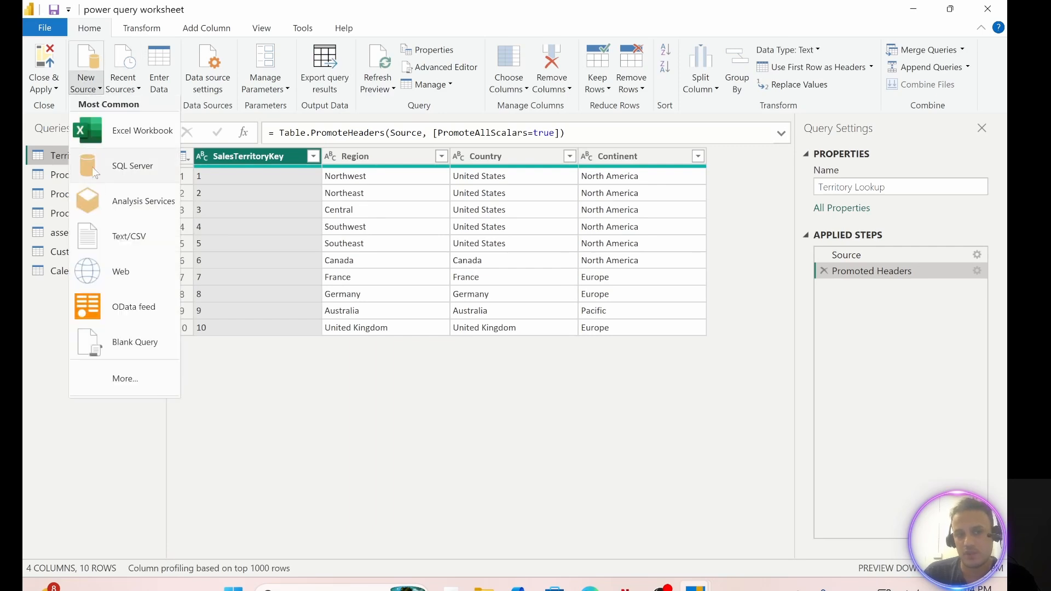
click(122, 237)
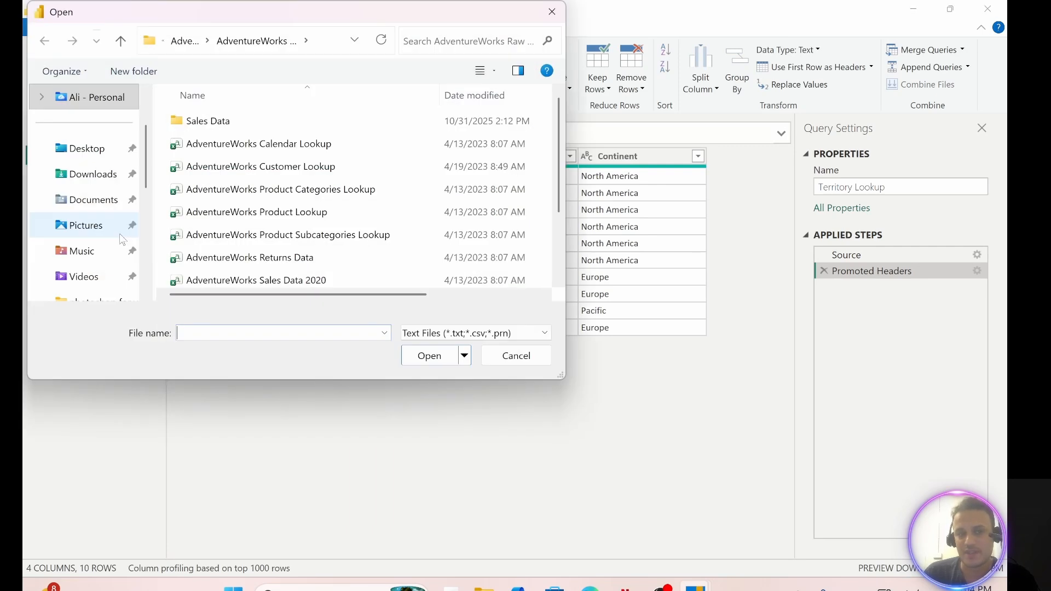
scroll(251, 226, down, 1)
scroll(252, 226, down, 1)
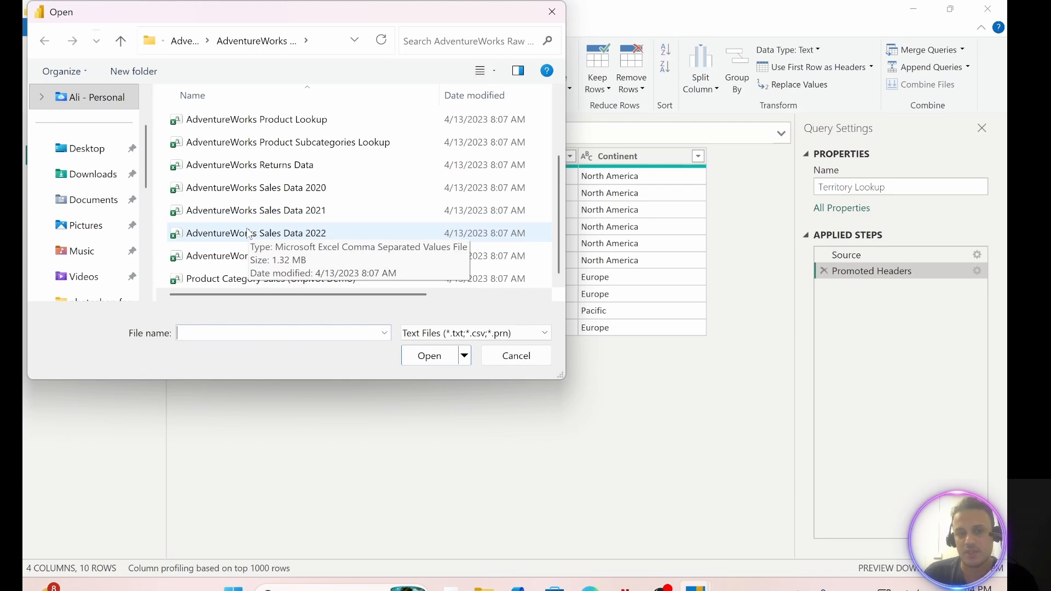
click(276, 236)
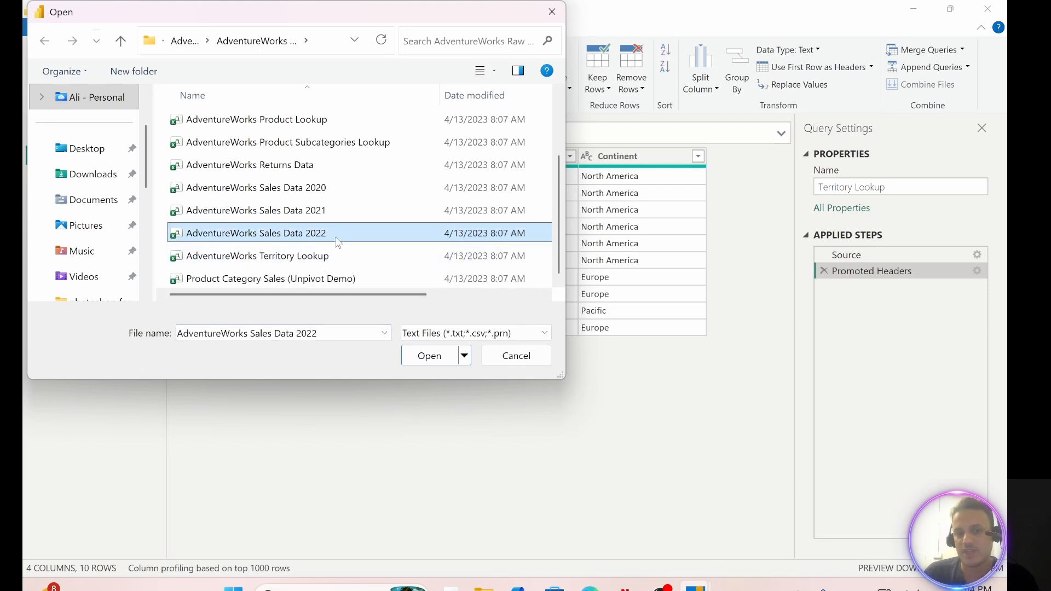
click(424, 356)
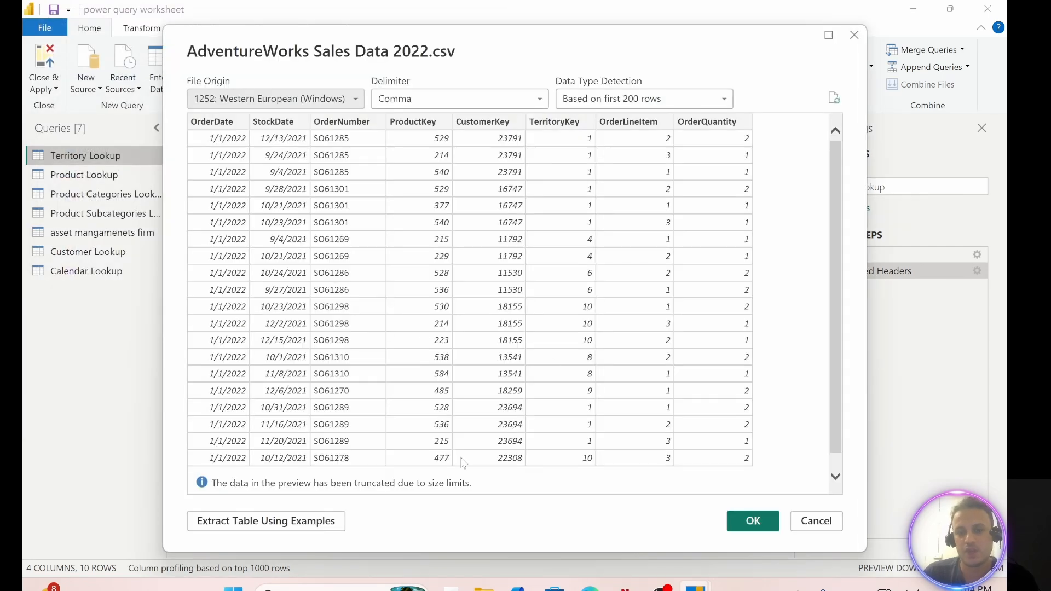
click(752, 521)
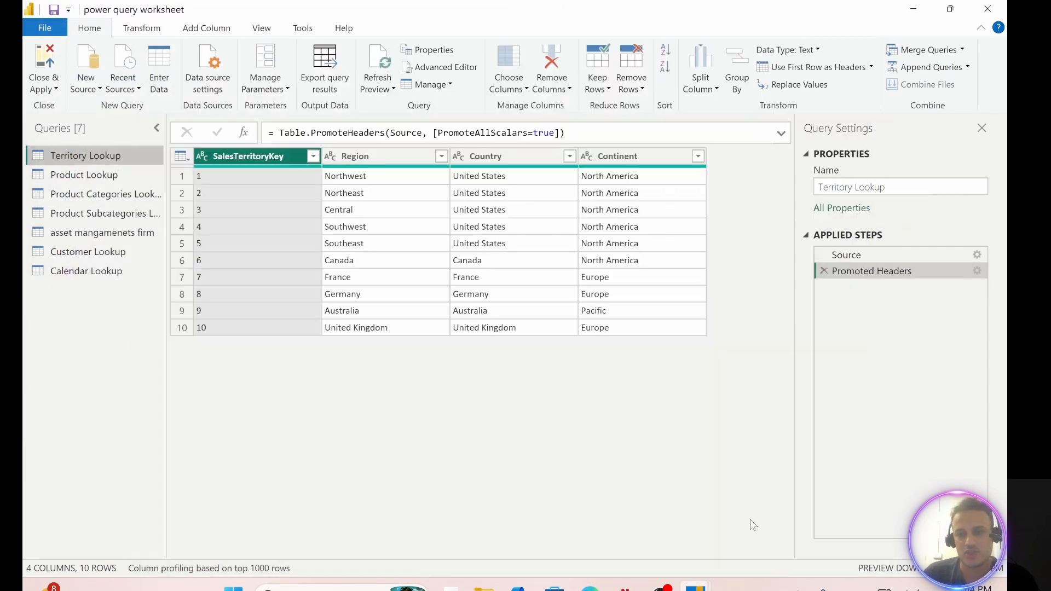
Step: Rename the newly imported query as Sales Data 2022 by removing the AdventureWorks prefix
drag(909, 187, 818, 187)
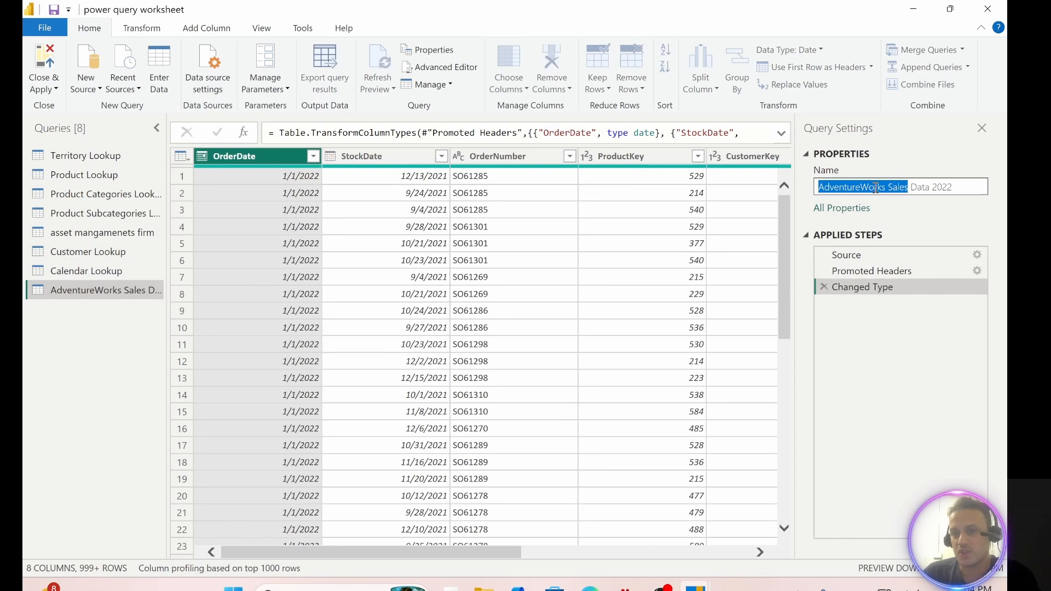
click(875, 187)
drag(884, 187, 803, 197)
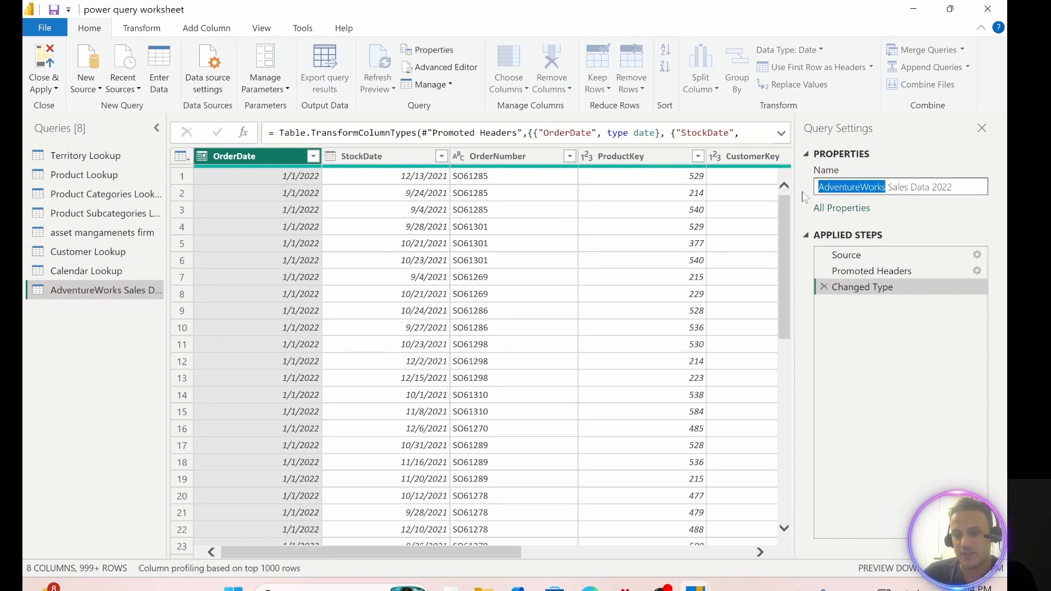
key(BackSpace)
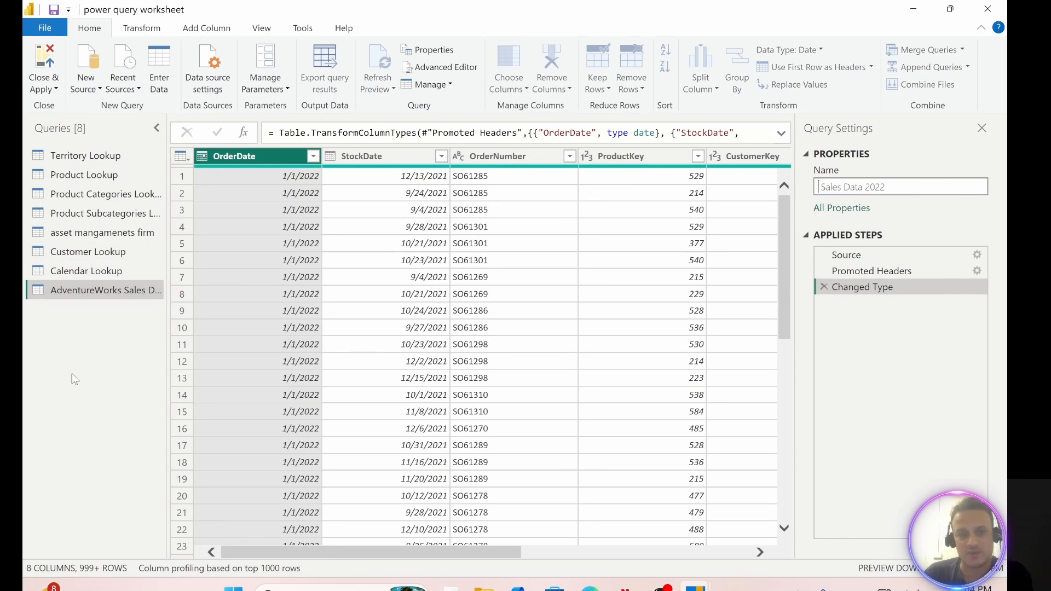
click(100, 336)
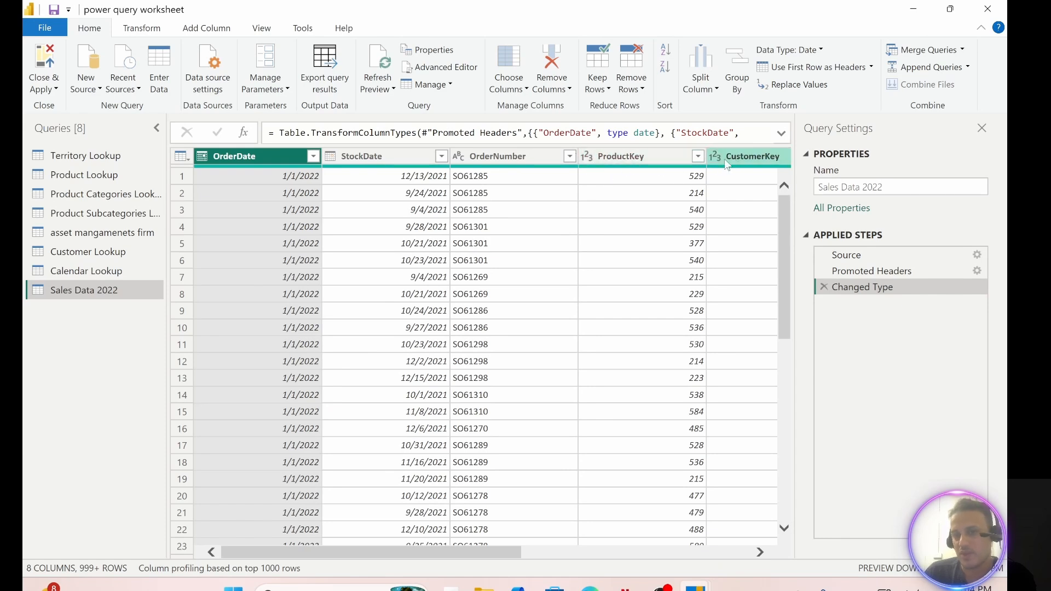
Step: Add an index column starting from 1 to the Sales Data 2022 query
mouse_move(495, 552)
mouse_down()
mouse_move(717, 559)
mouse_move(485, 560)
mouse_up()
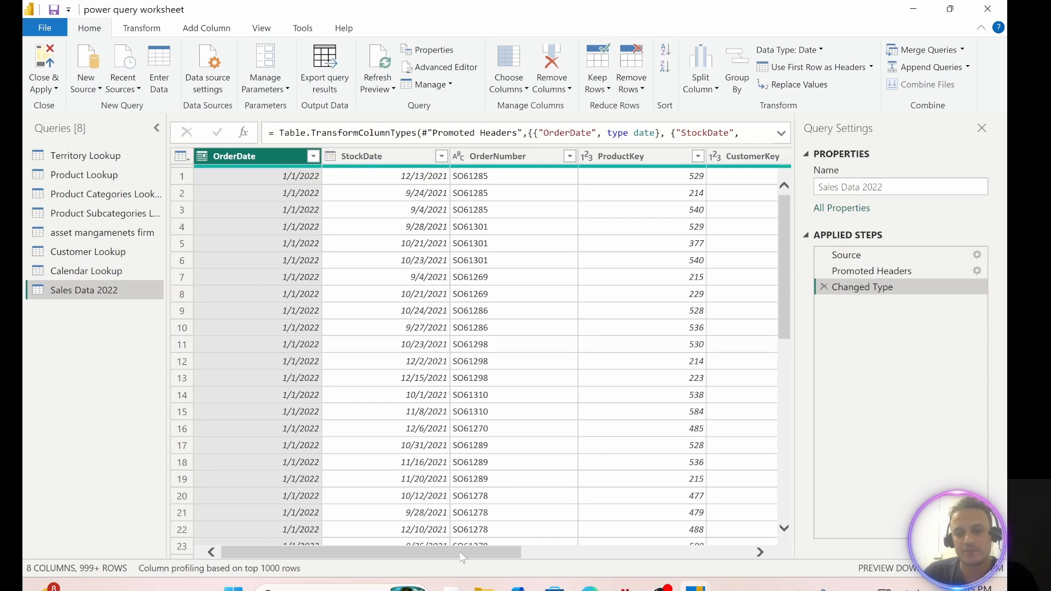
scroll(459, 556, right, 3)
click(207, 27)
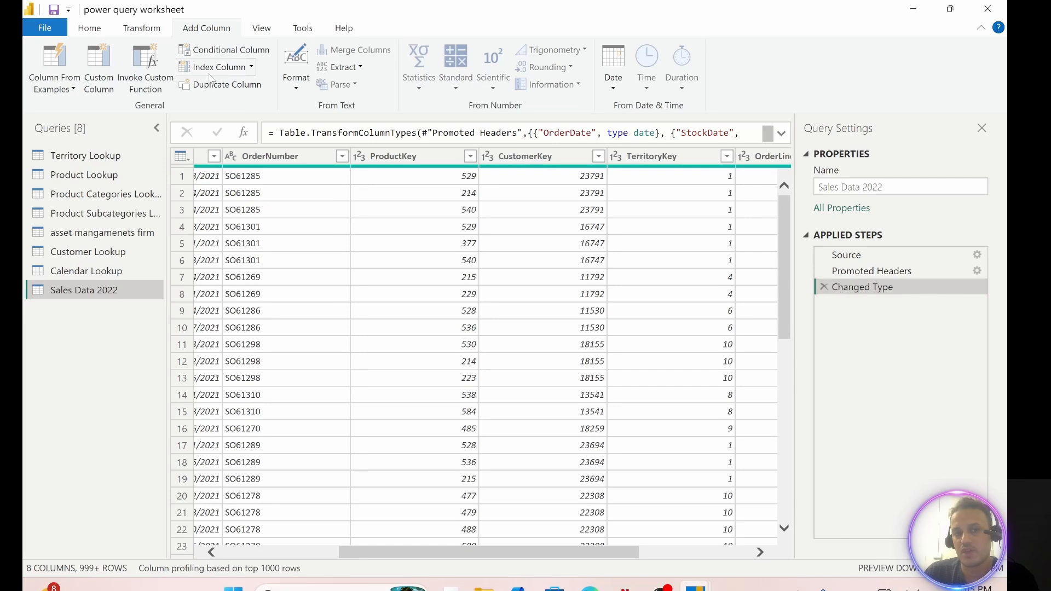
click(251, 67)
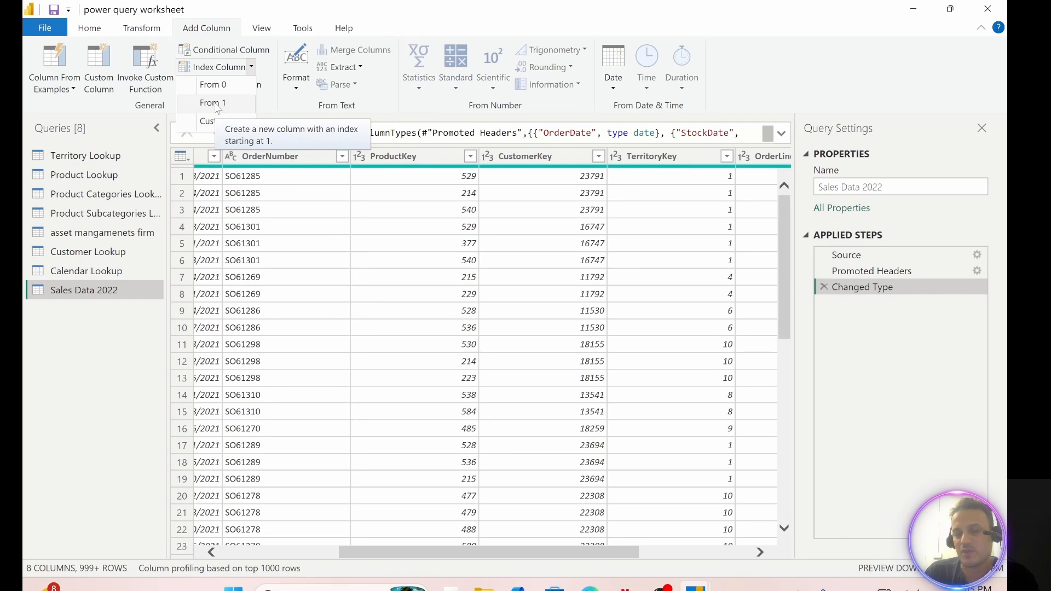
click(218, 109)
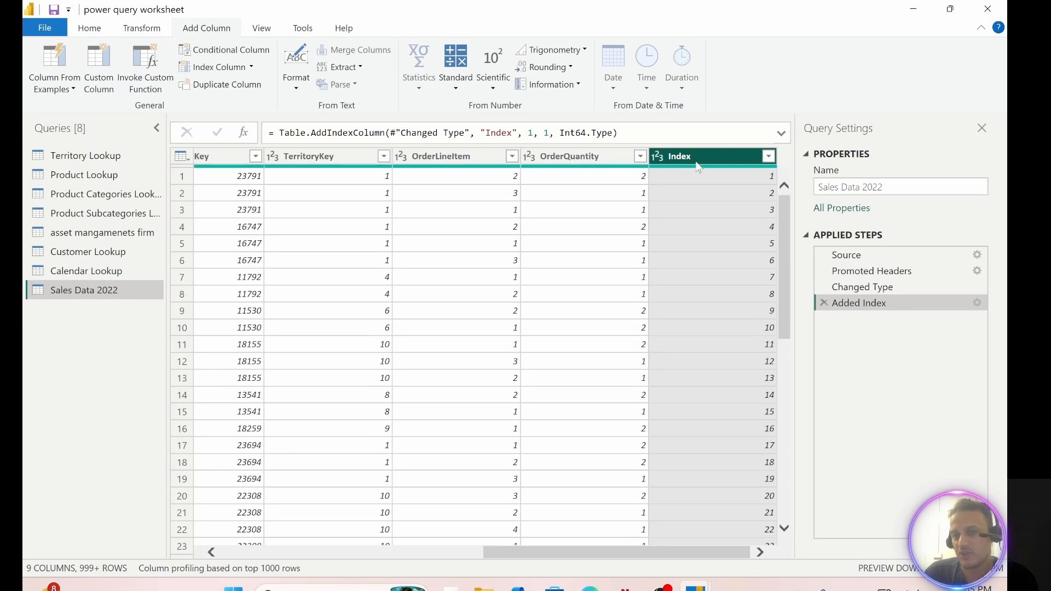
Step: Move the Index column to the beginning of the Sales Data 2022 table
drag(675, 168, 342, 178)
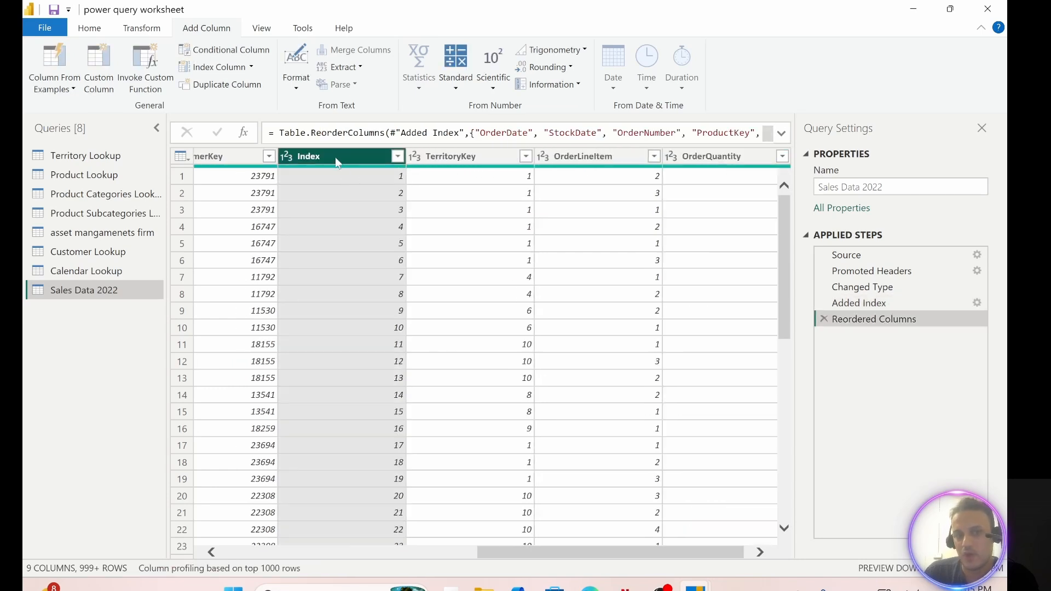
right_click(333, 155)
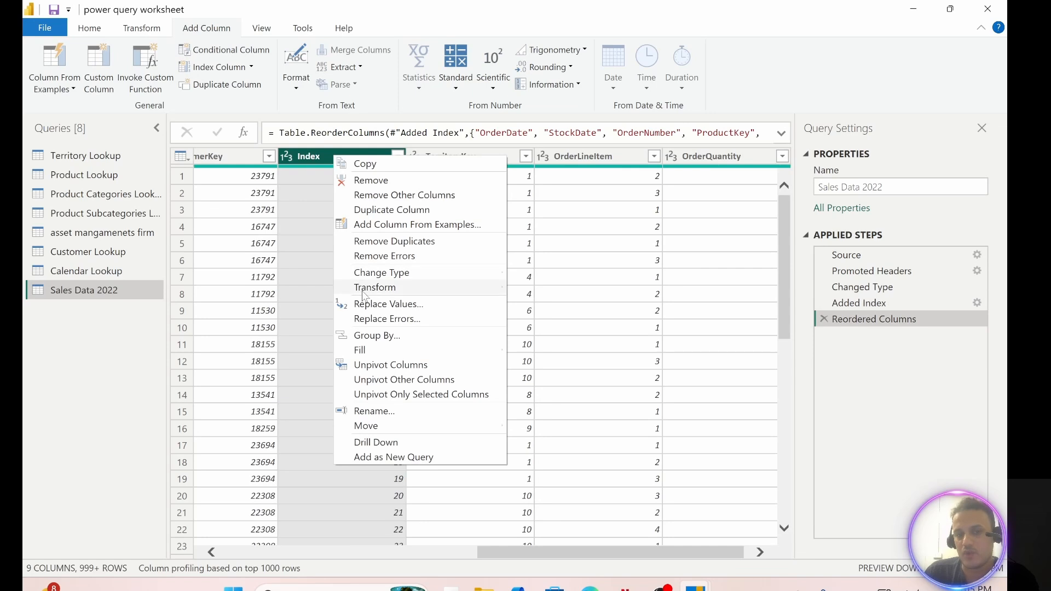
mouse_move(375, 427)
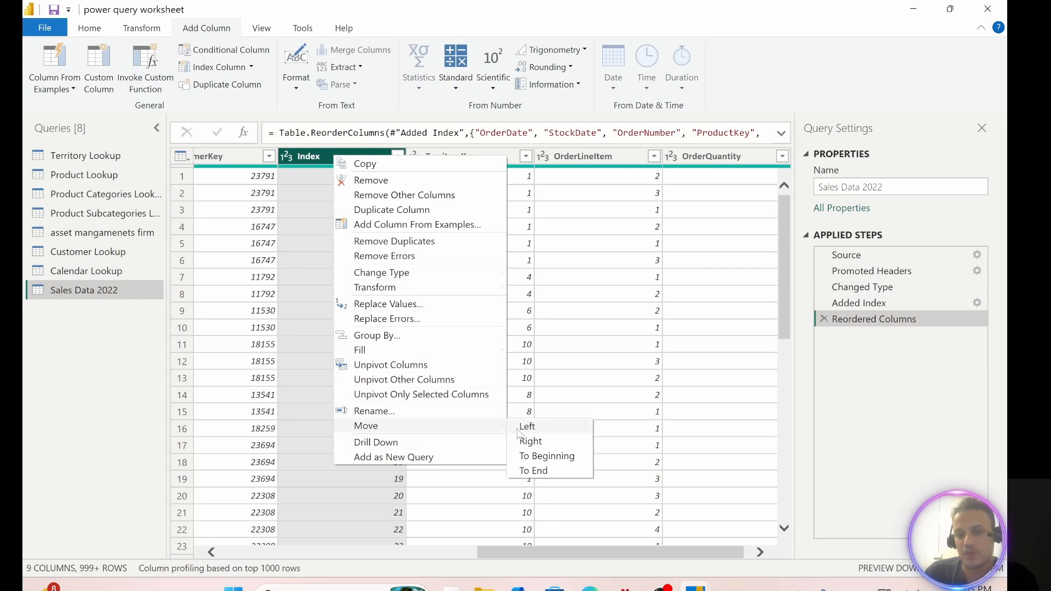
click(545, 455)
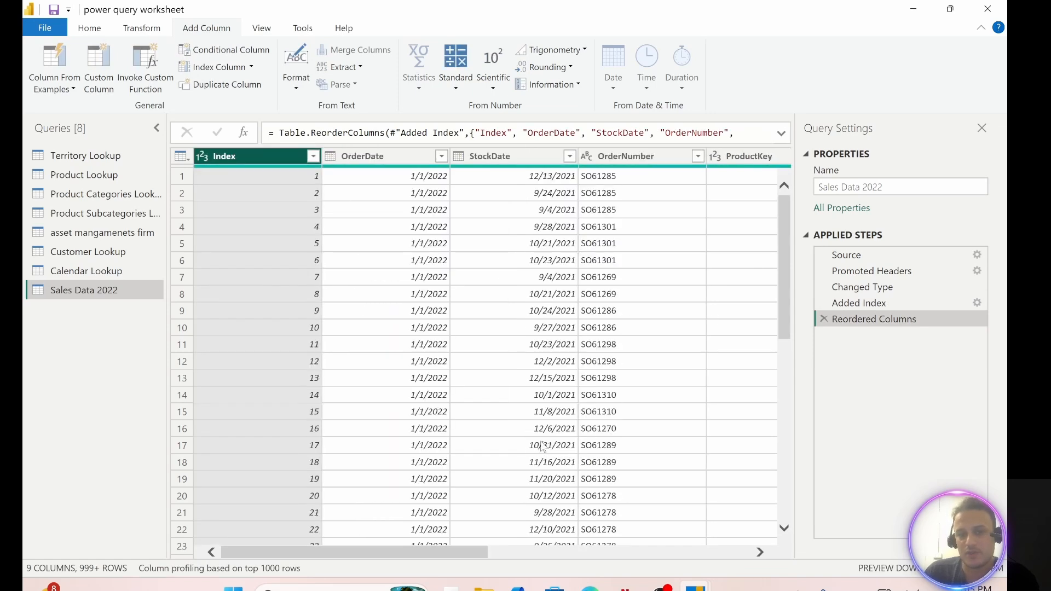
Step: Remove the Index column and review the table at the Added Index stage of the applied steps
right_click(245, 156)
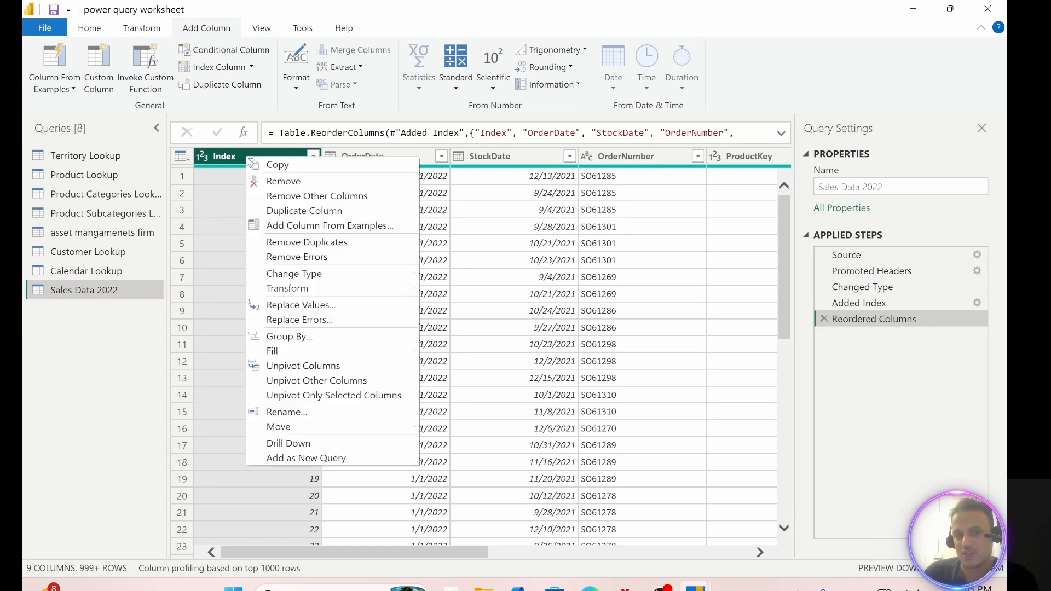
click(283, 184)
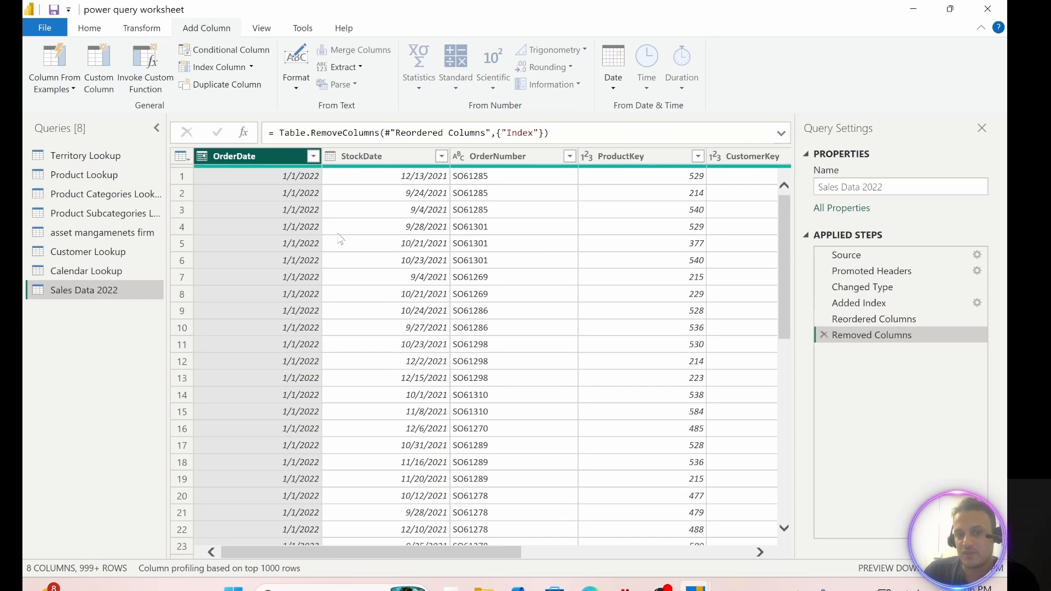
click(863, 323)
click(860, 306)
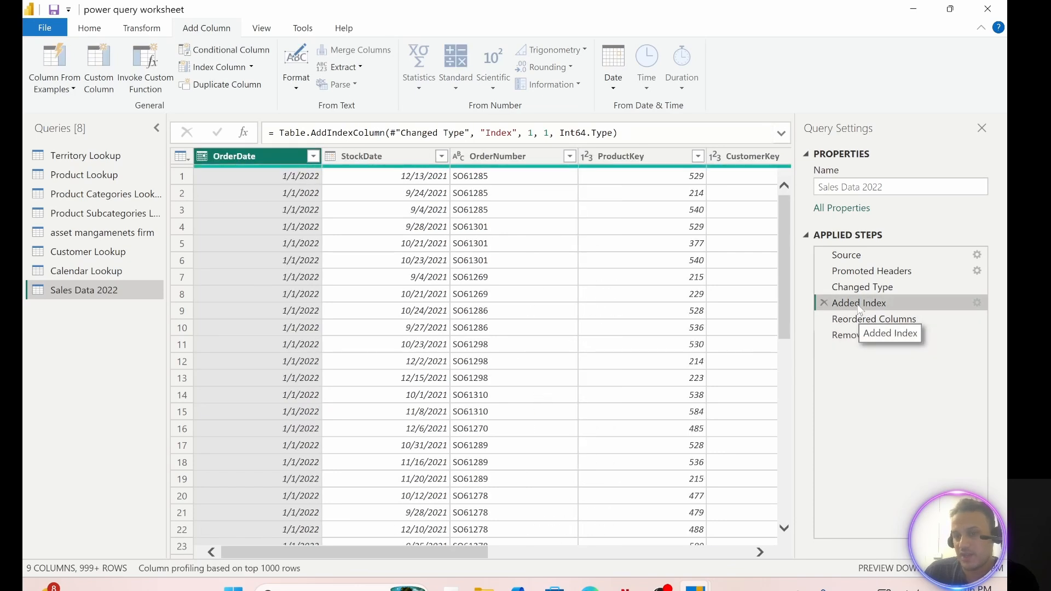
drag(472, 550, 728, 550)
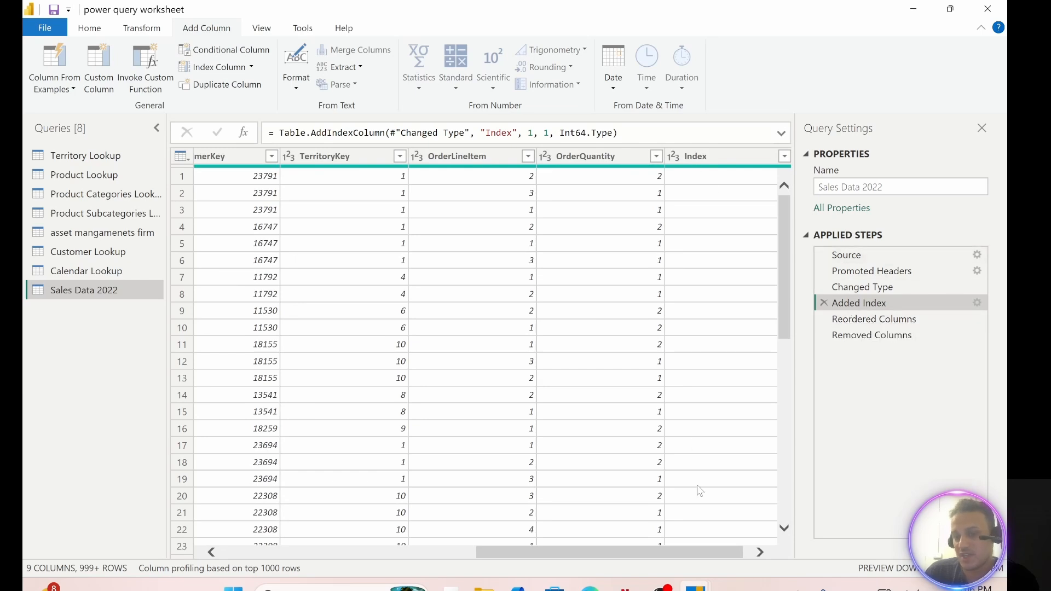
drag(681, 557, 688, 557)
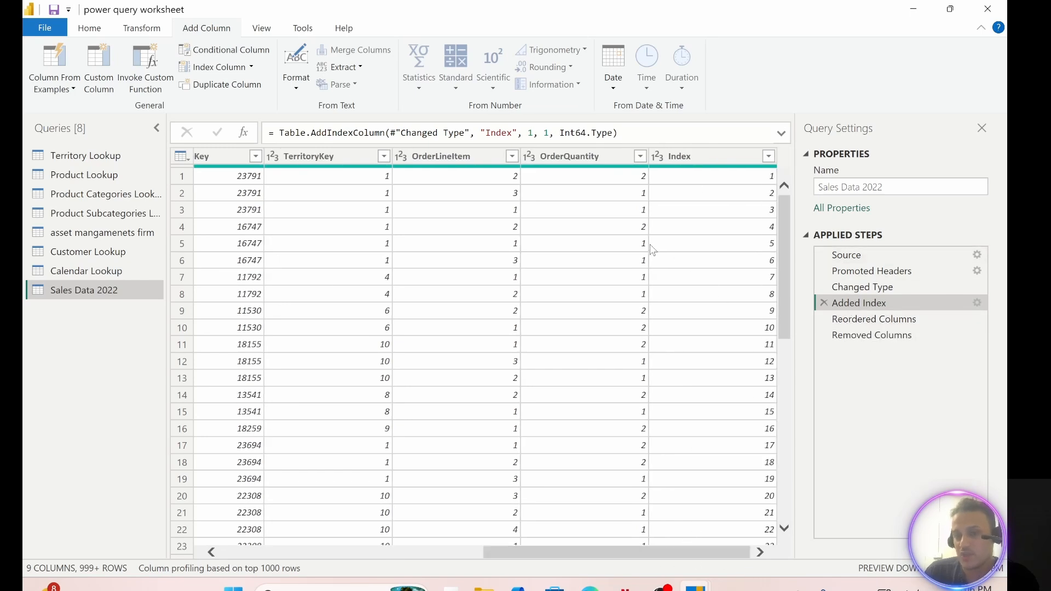
click(706, 159)
Step: Delete the Removed Columns, Reordered Columns and Added Index applied steps from Sales Data 2022
click(823, 336)
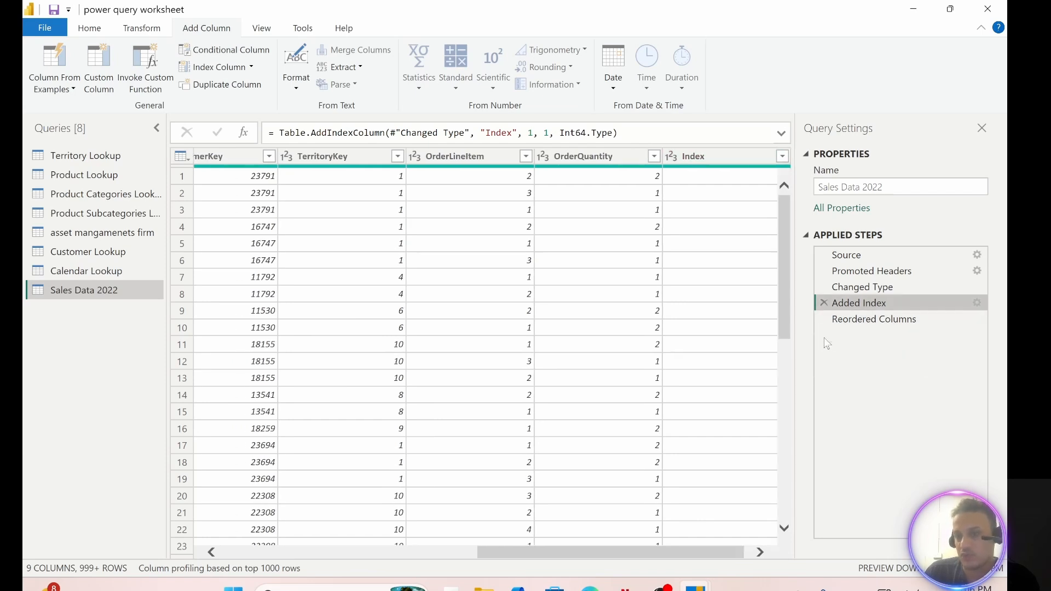
click(823, 320)
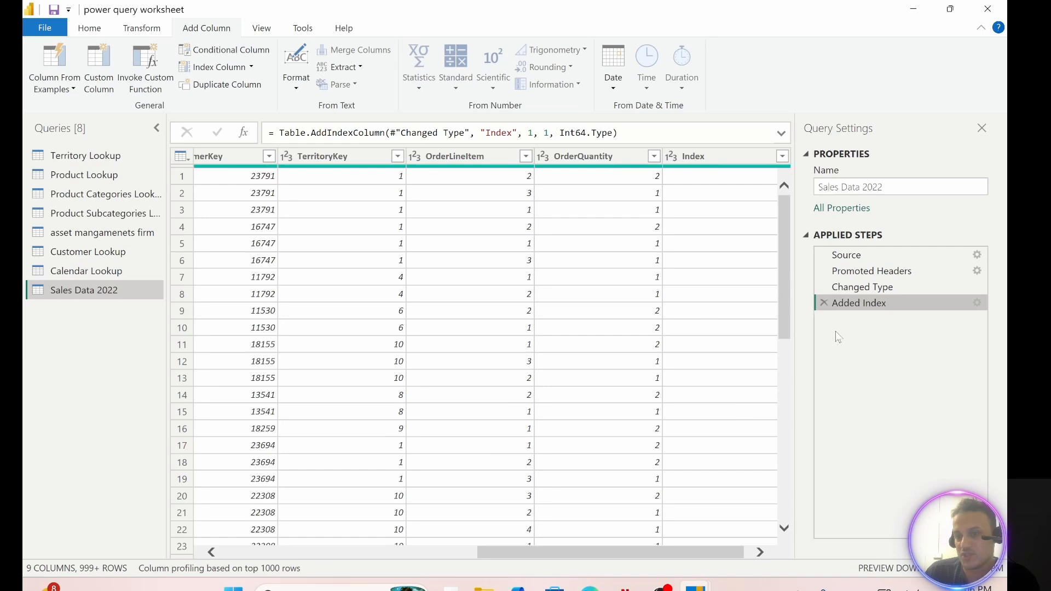
click(823, 304)
click(759, 553)
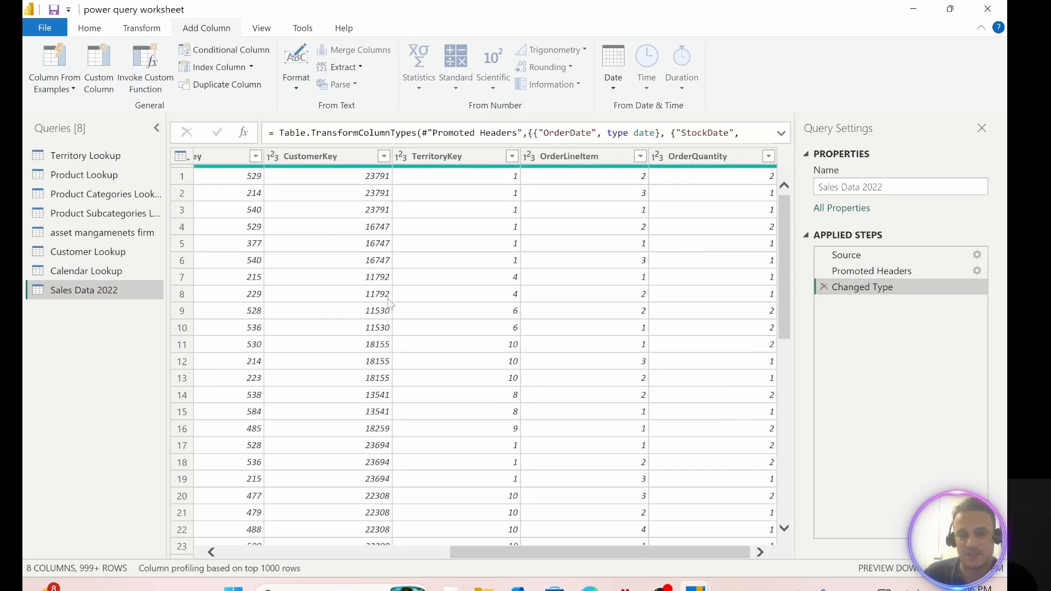
drag(663, 558, 421, 554)
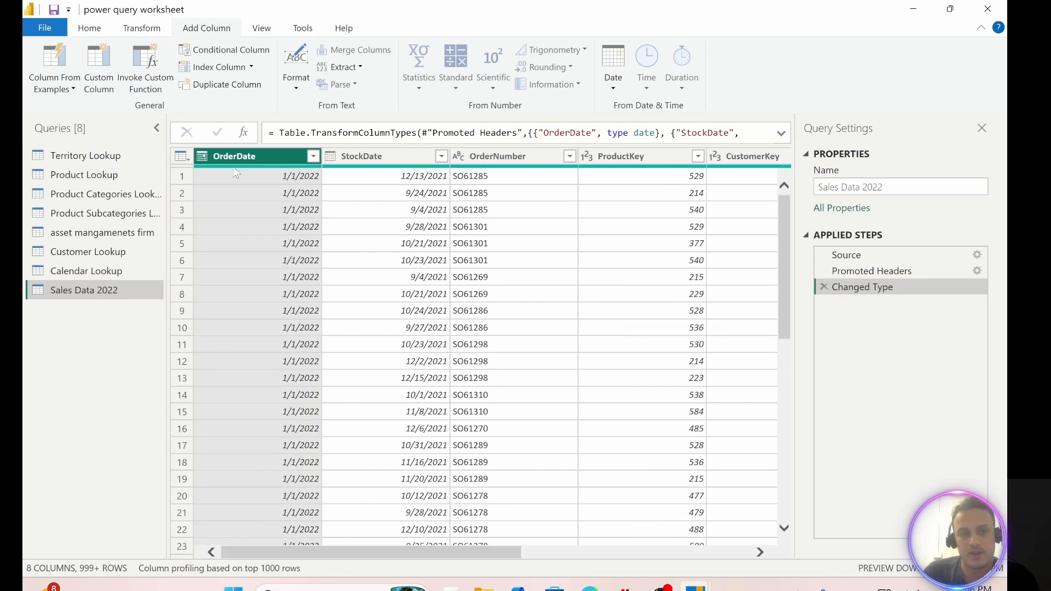
Step: Start a conditional column for Sales Data 2022 and name it Quantity Type
click(246, 53)
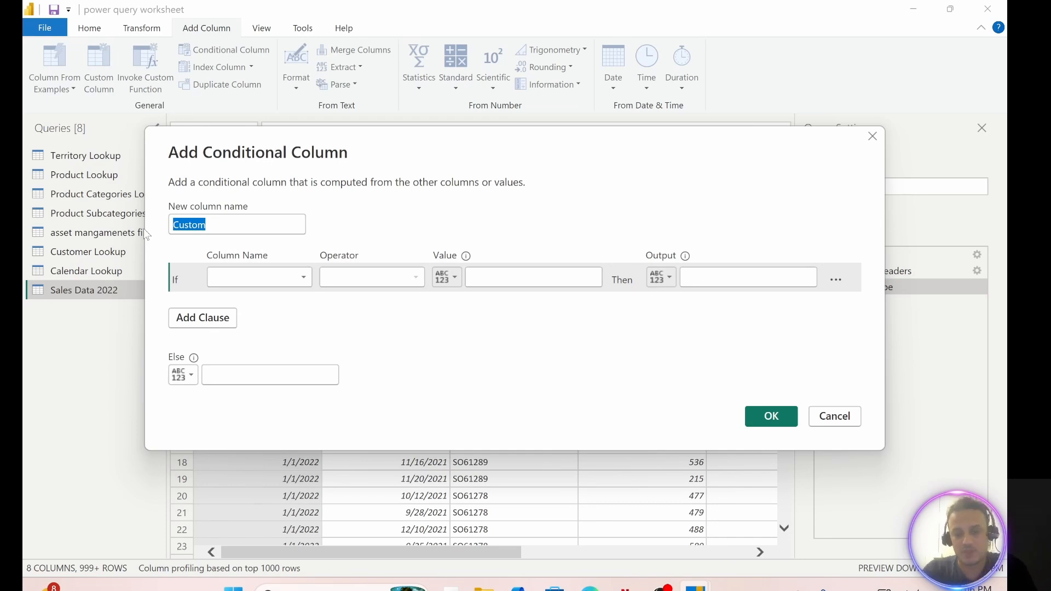
key(BackSpace)
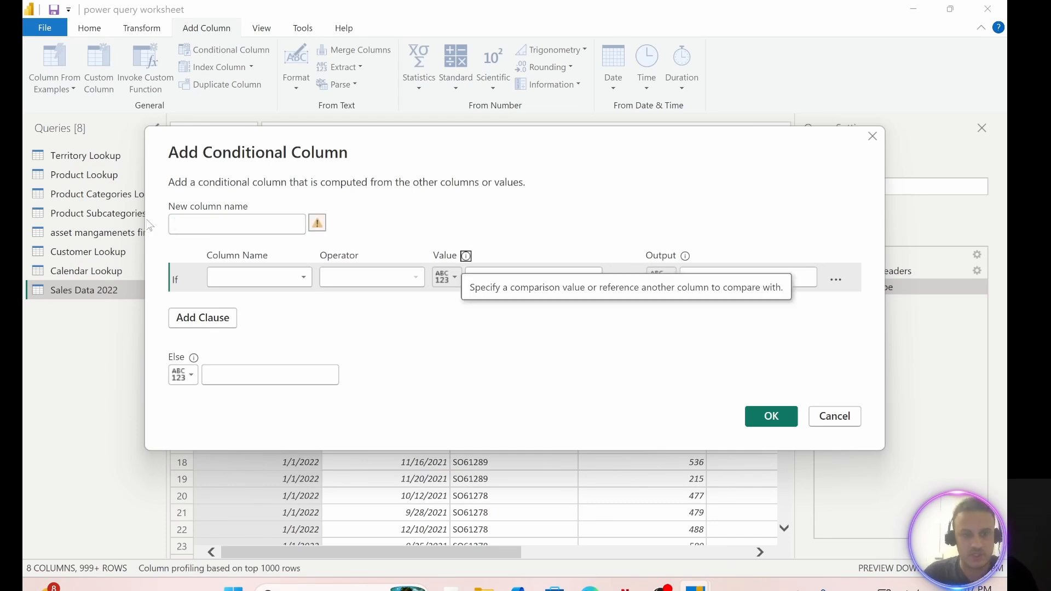
text(Quantity Type)
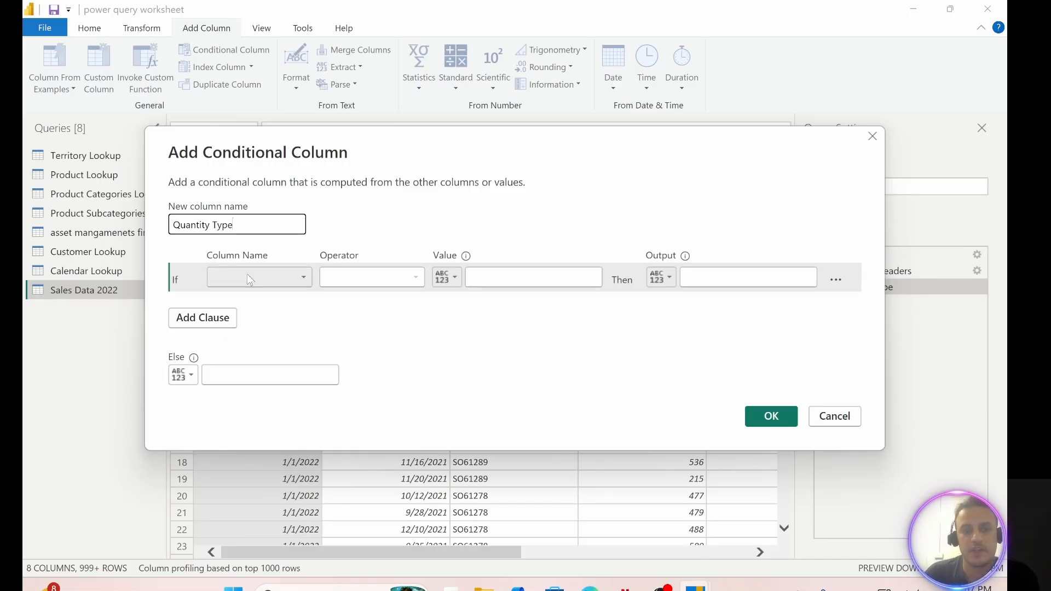
Step: Set the first condition of the Quantity Type column to output Single Item when OrderQuantity equals 1
click(299, 280)
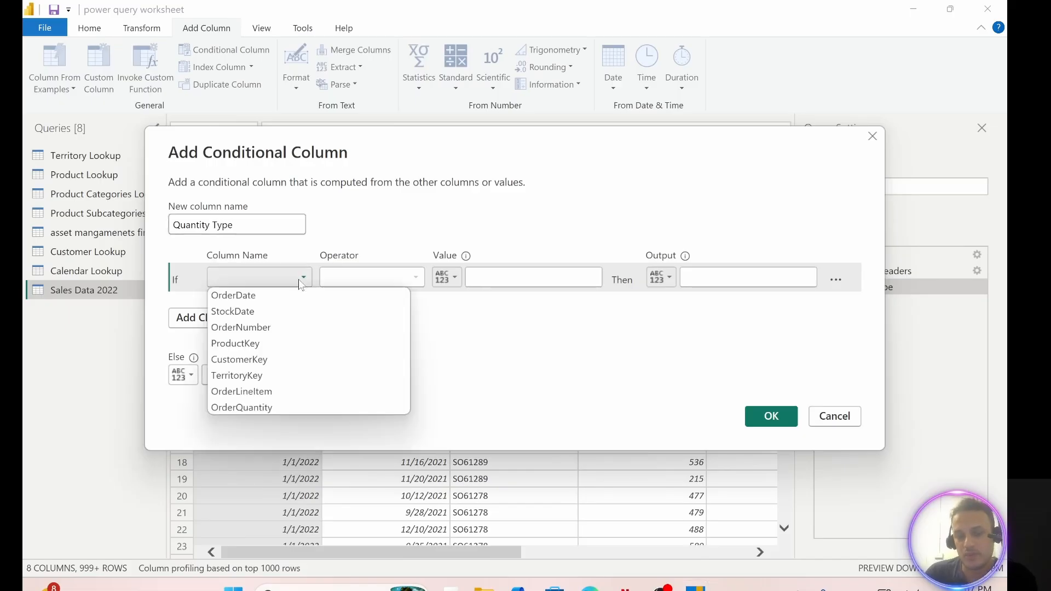
click(265, 409)
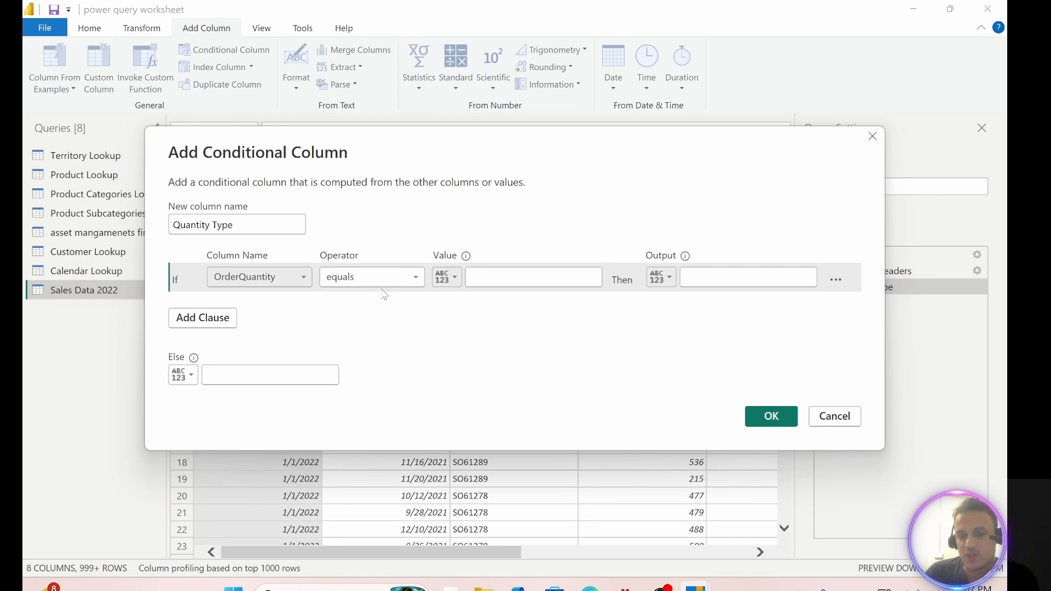
click(503, 276)
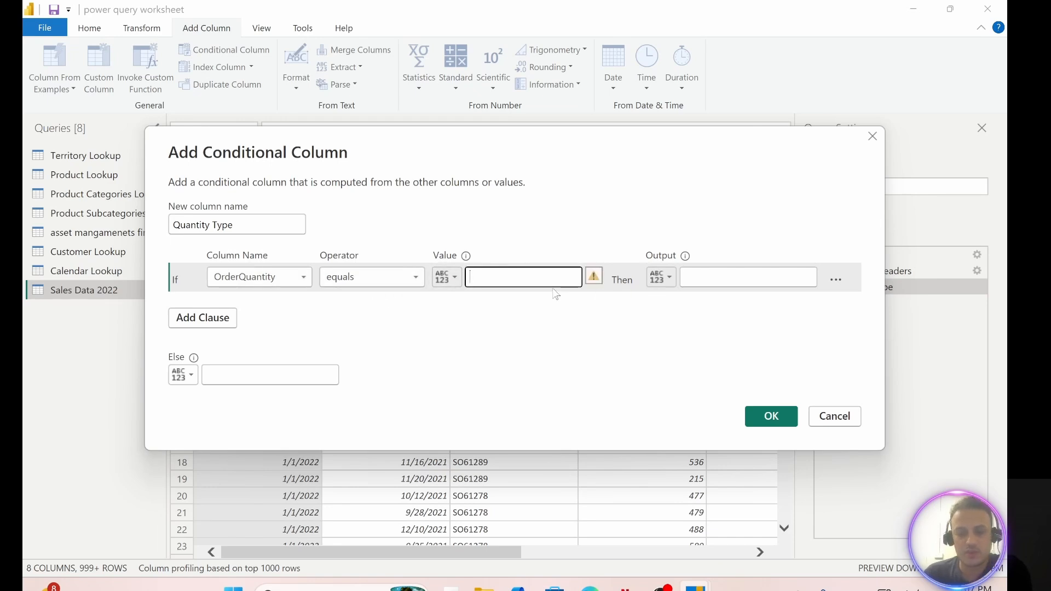
text(1)
click(704, 282)
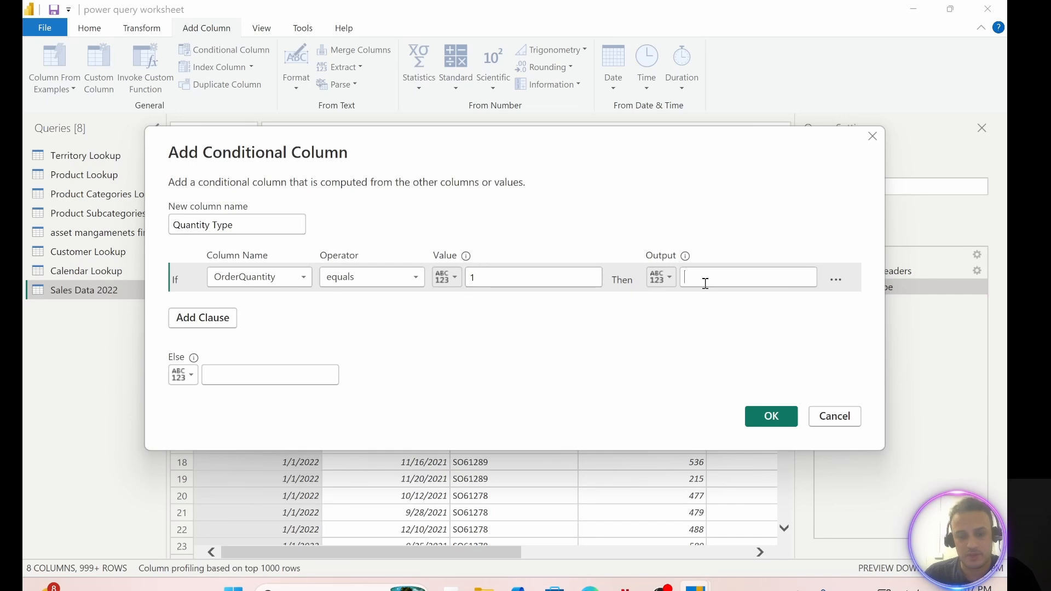
text(Sing)
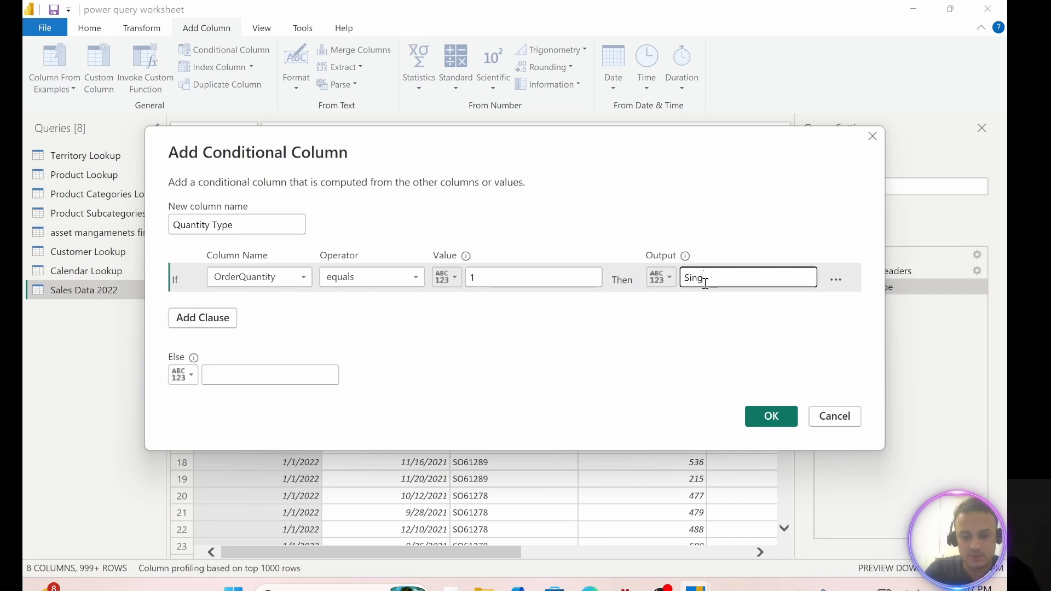
text(le Item)
Step: Add an Else If clause that outputs Multiple Items when OrderQuantity is greater than 1
click(207, 324)
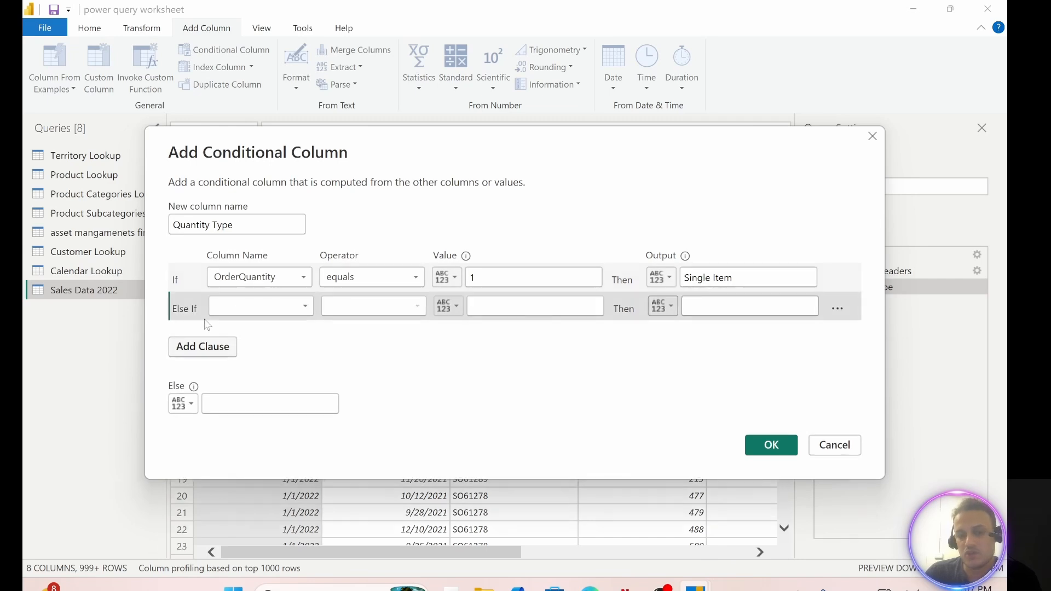
click(249, 304)
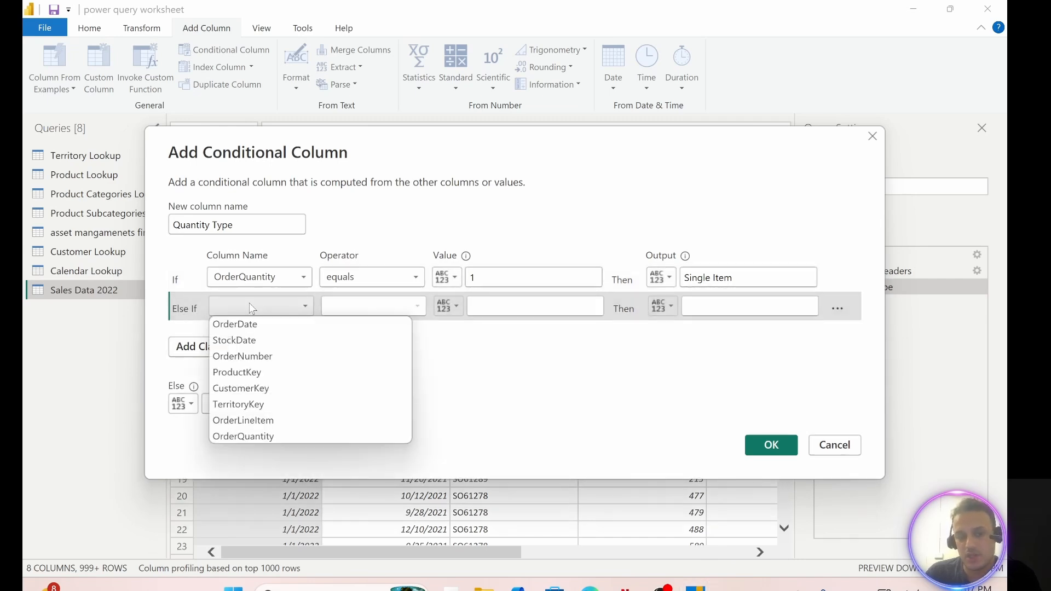
click(247, 438)
click(374, 304)
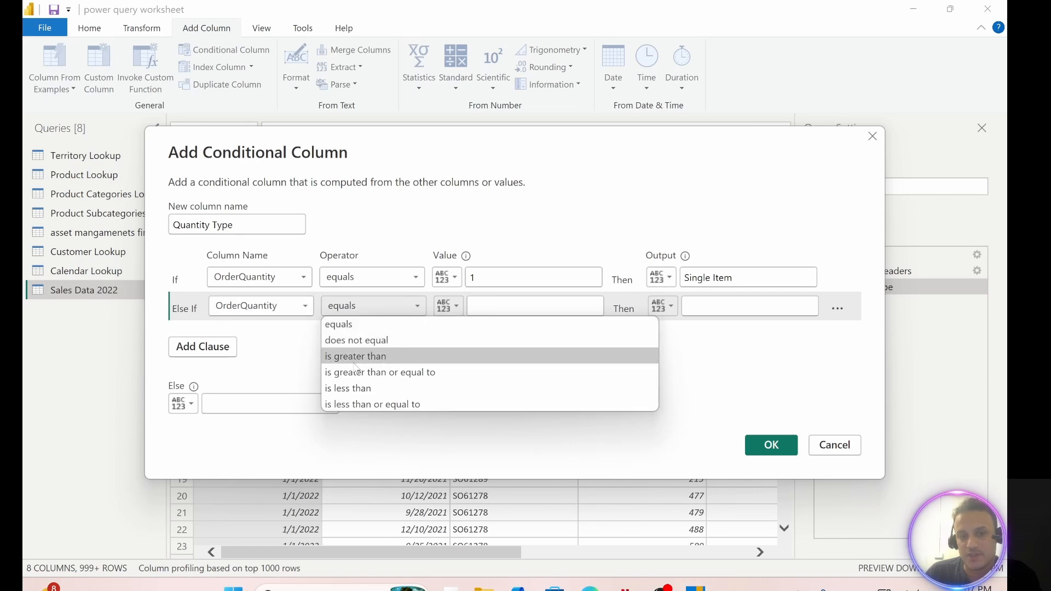
click(356, 357)
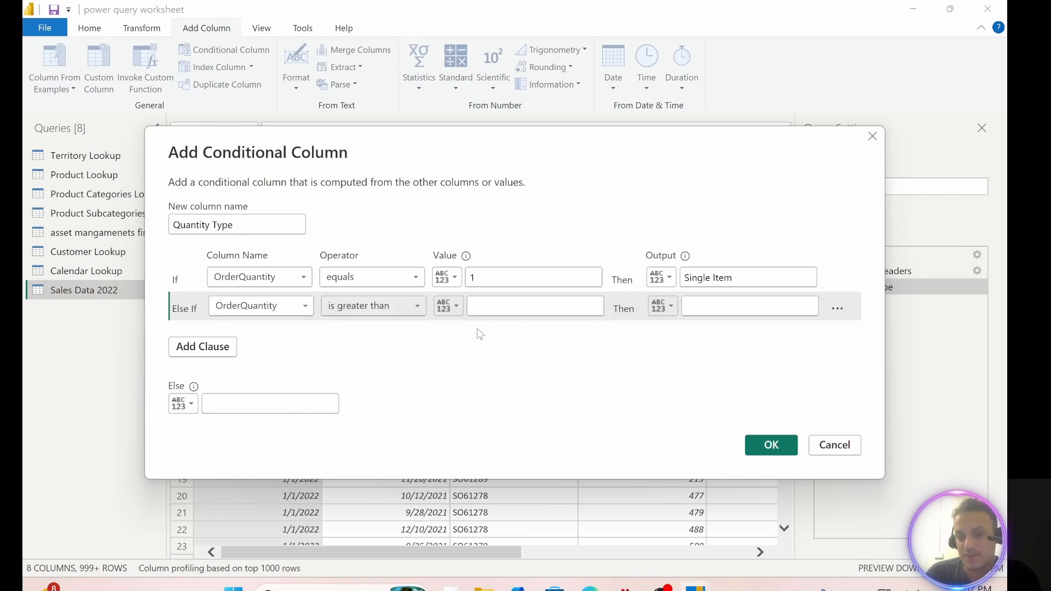
click(491, 304)
text(1)
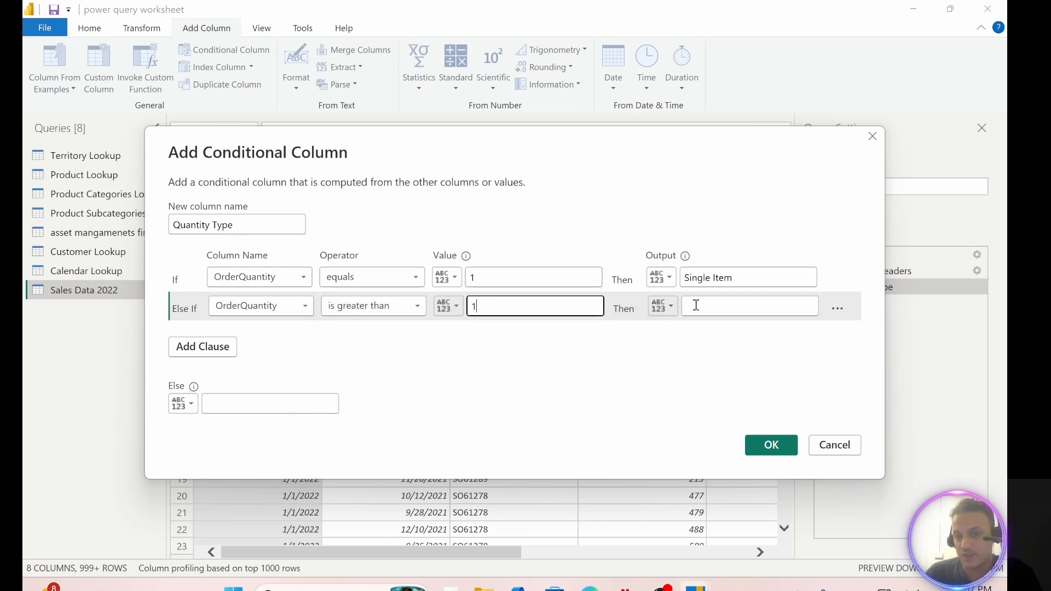
click(723, 307)
text(Multiple Items)
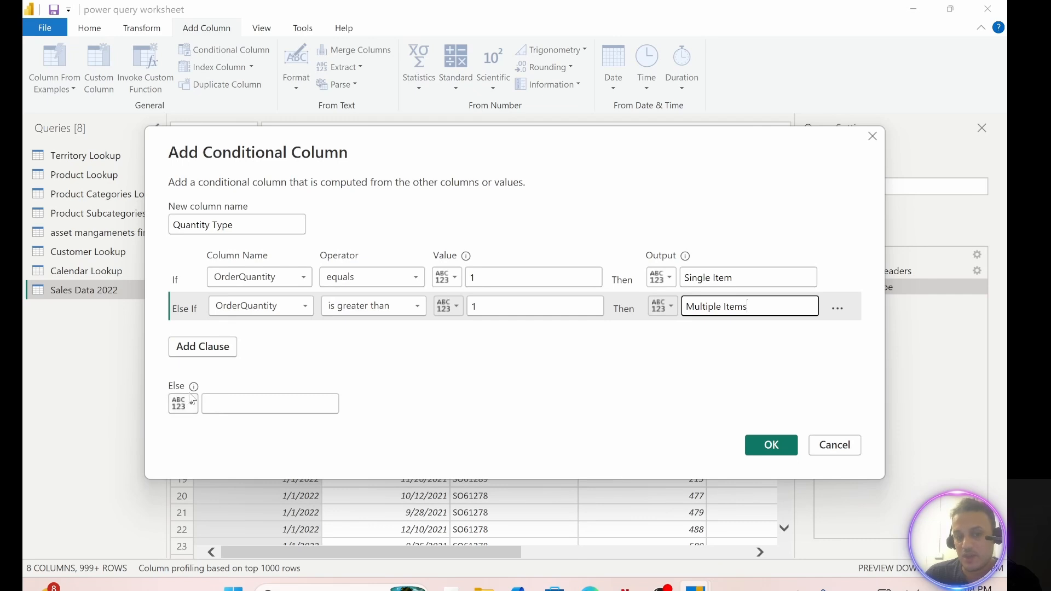
Step: Set the Else output to Other and create the Quantity Type conditional column
click(248, 405)
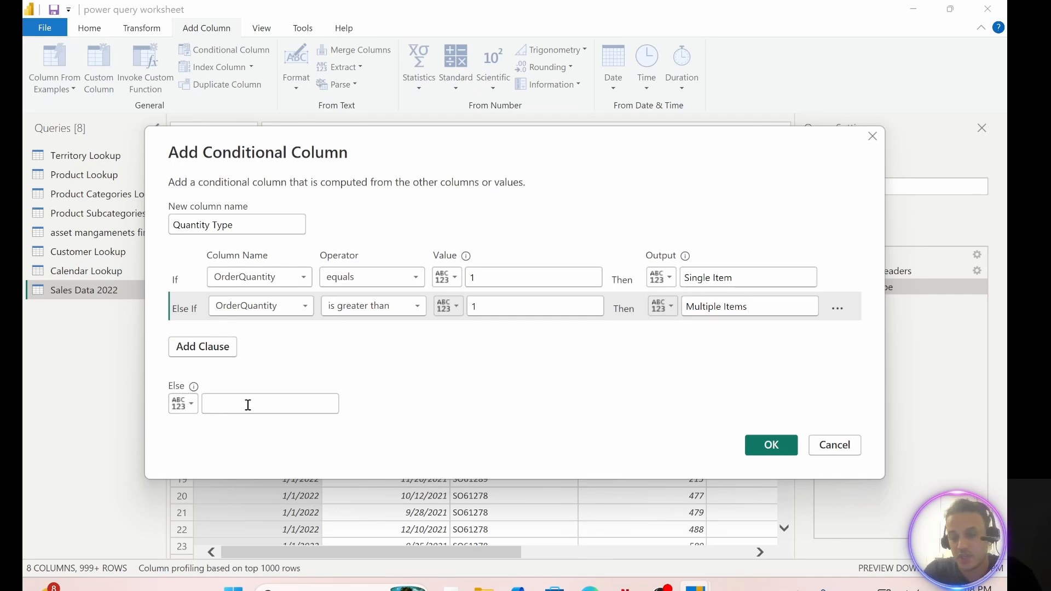
click(248, 405)
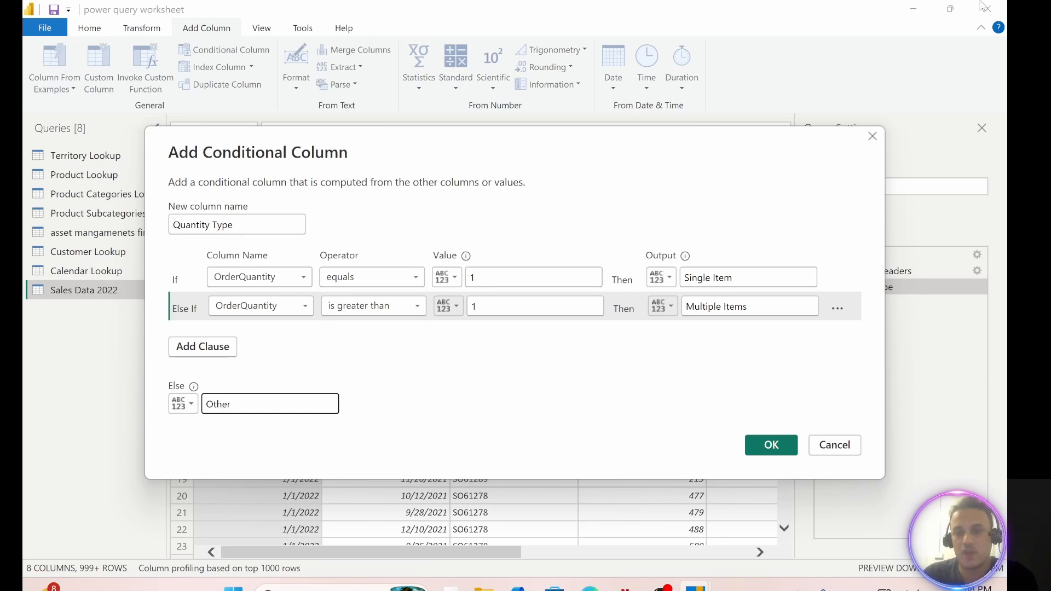
click(778, 448)
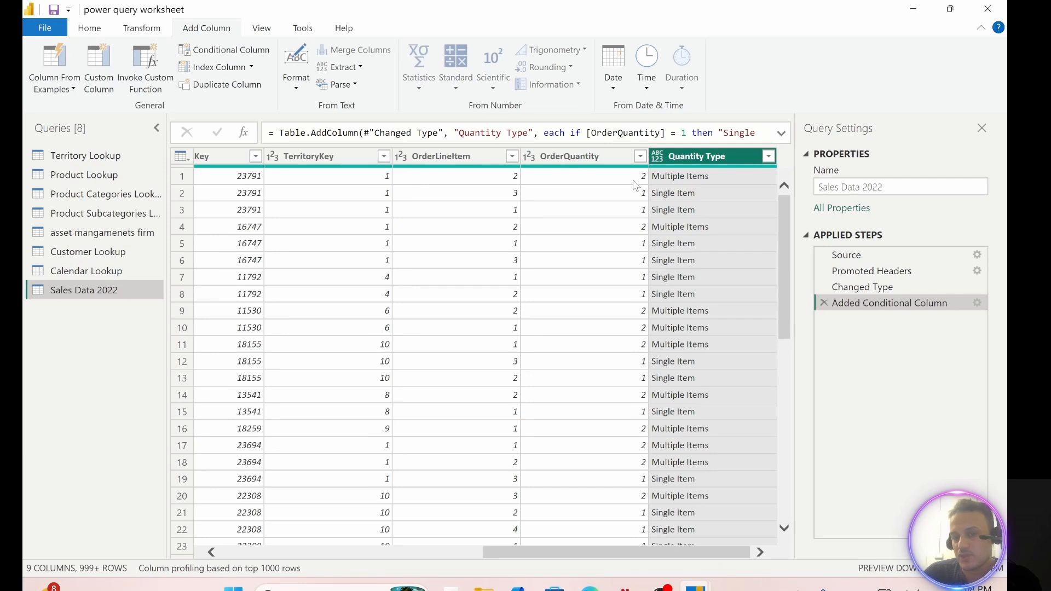
Step: Load the complete list of Quantity Type filter values and apply the filter with all values selected
click(769, 157)
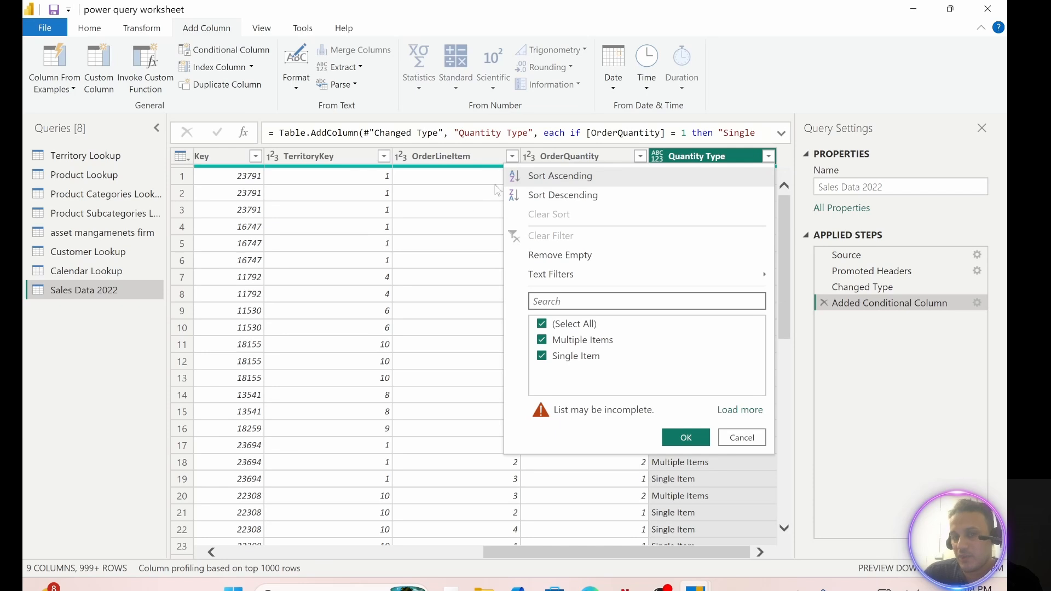
click(740, 411)
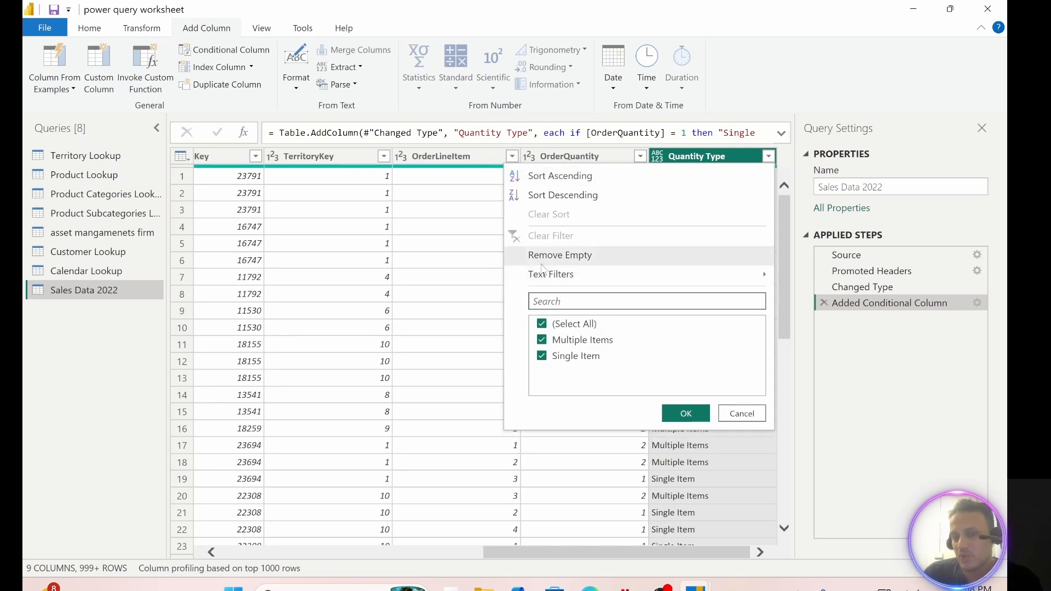
click(687, 414)
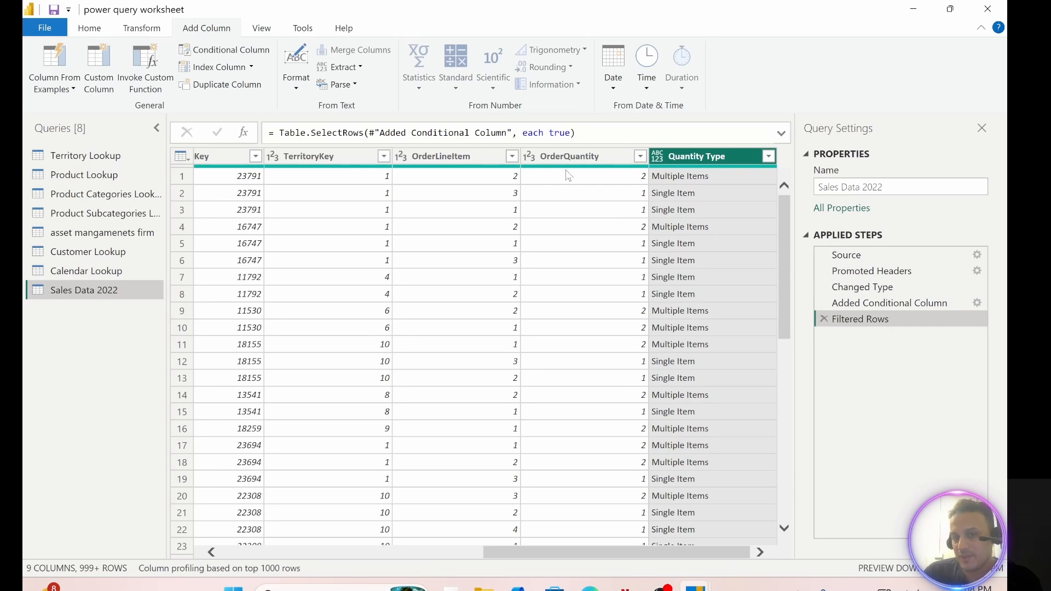
Step: Check the Quantity Type rows against OrderQuantity, and close the query editor while applying the query changes to the report
scroll(602, 292, down, 4)
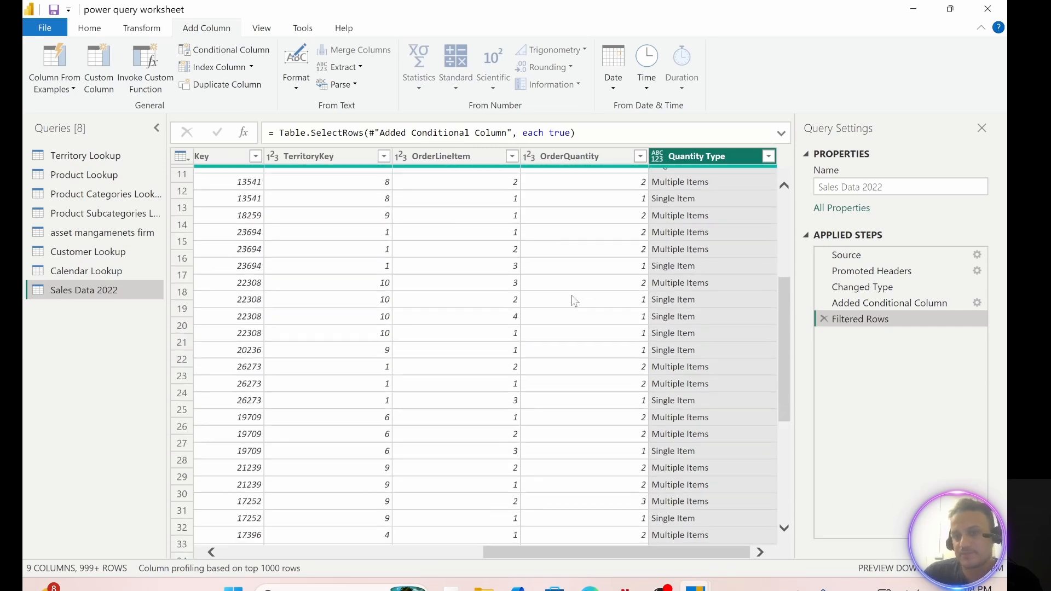
scroll(569, 294, up, 4)
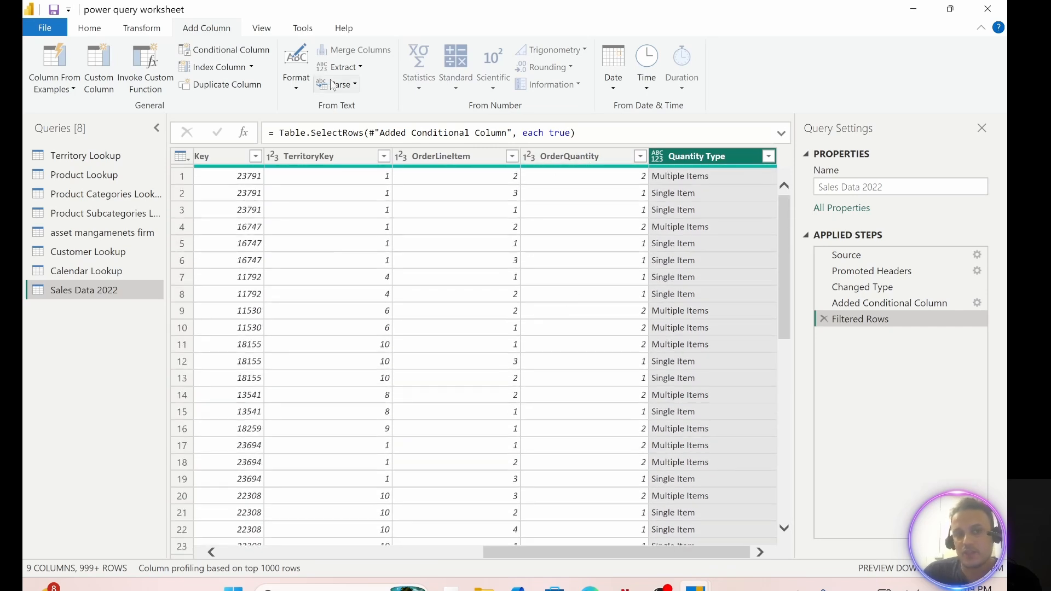
click(90, 29)
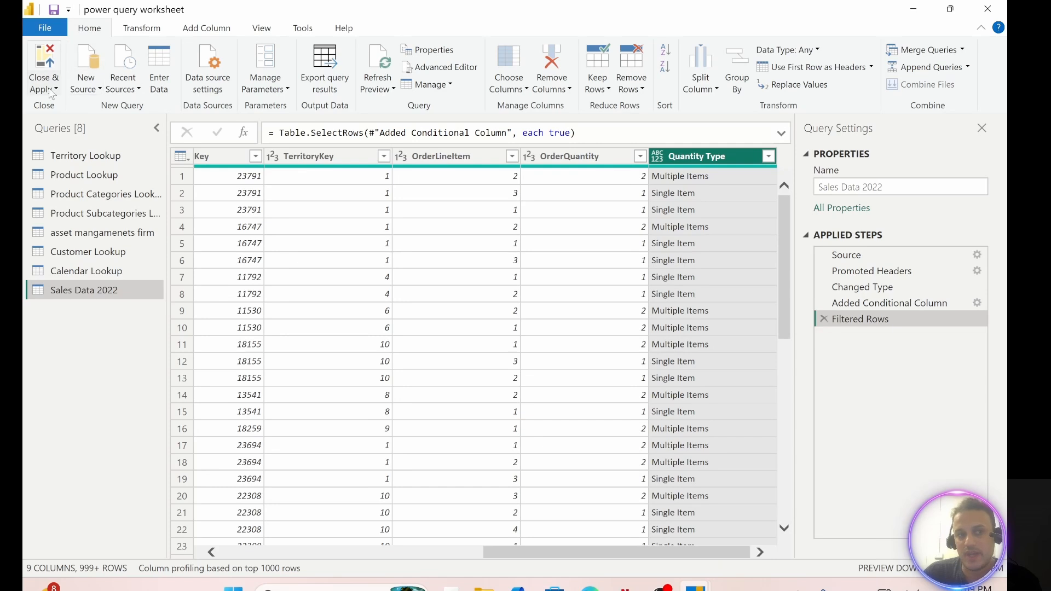
click(44, 70)
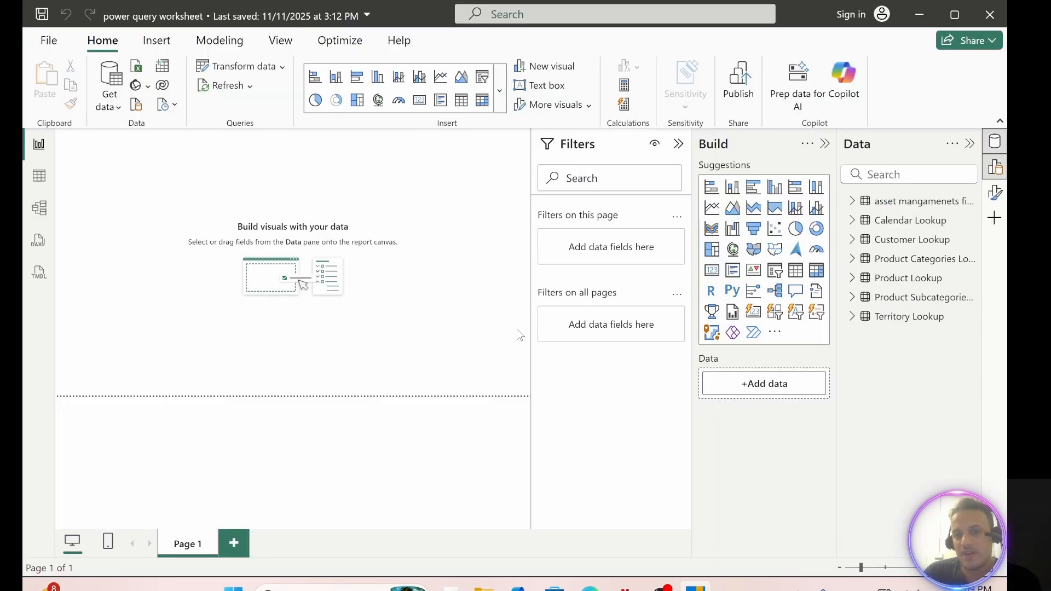